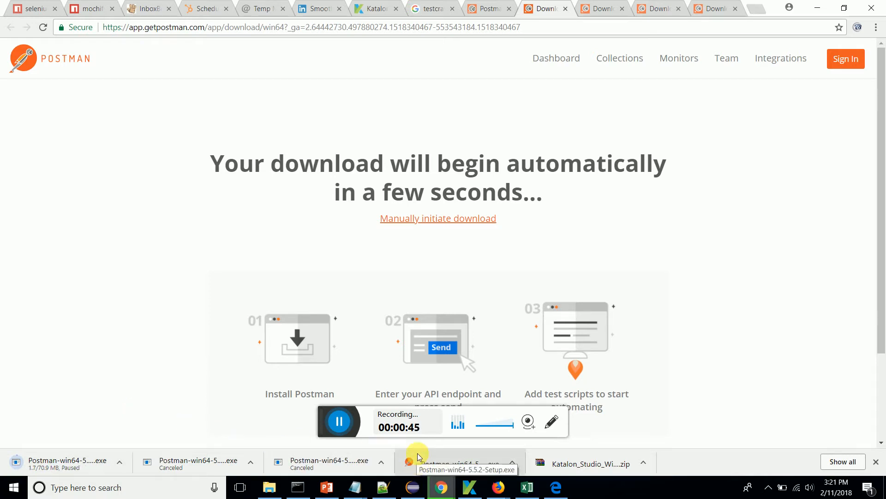
- Launch Postman from the downloaded setup file and start a new request named Get NASA Articles
left_click(418, 465)
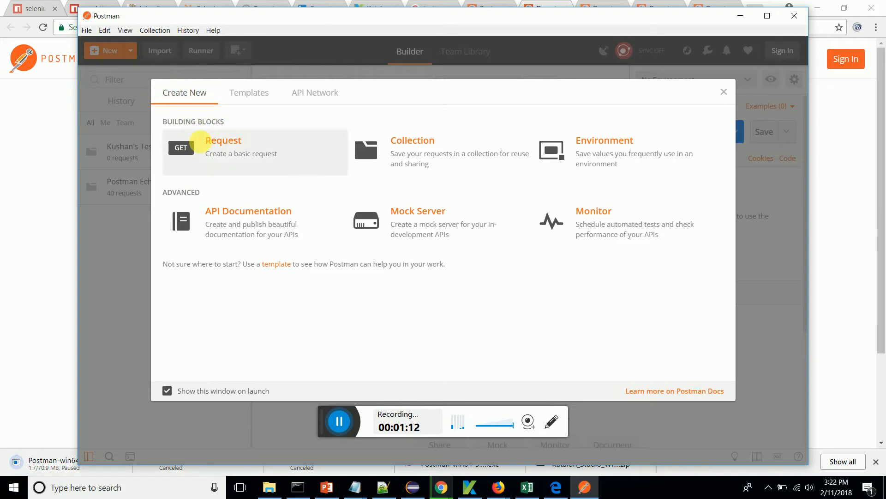
left_click(205, 147)
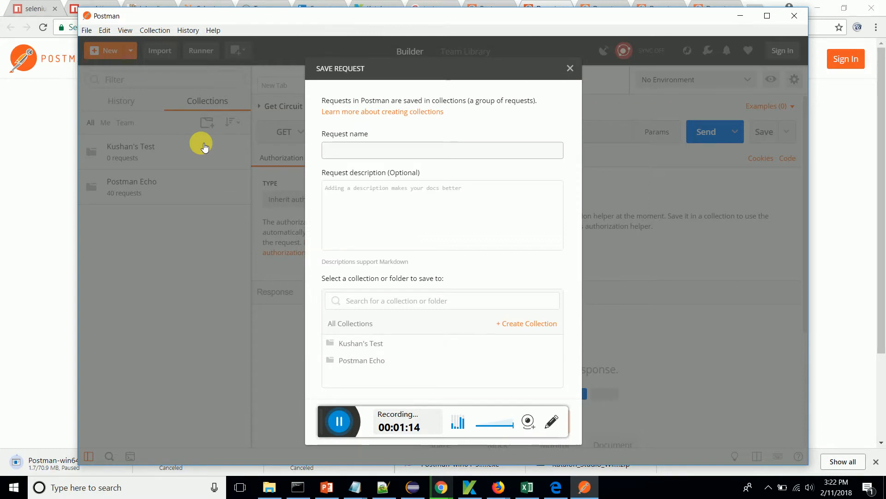
left_click(336, 152)
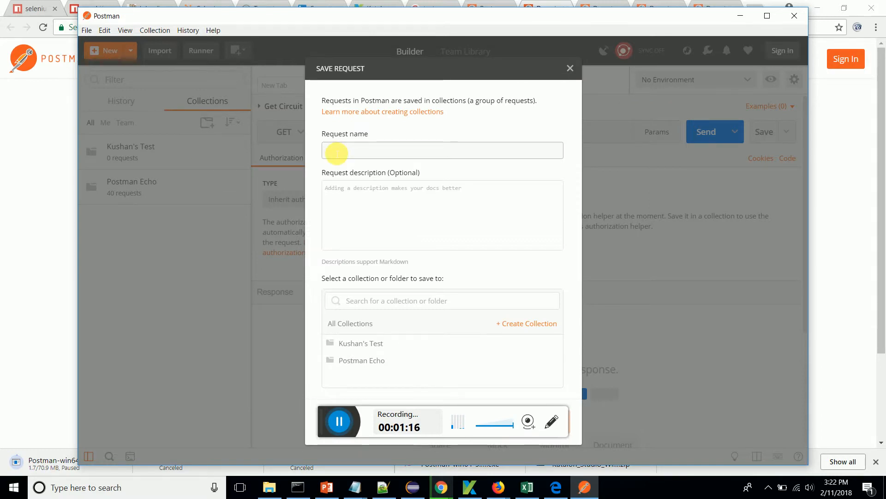
type("Get")
type("NADS")
key("BackSpace")
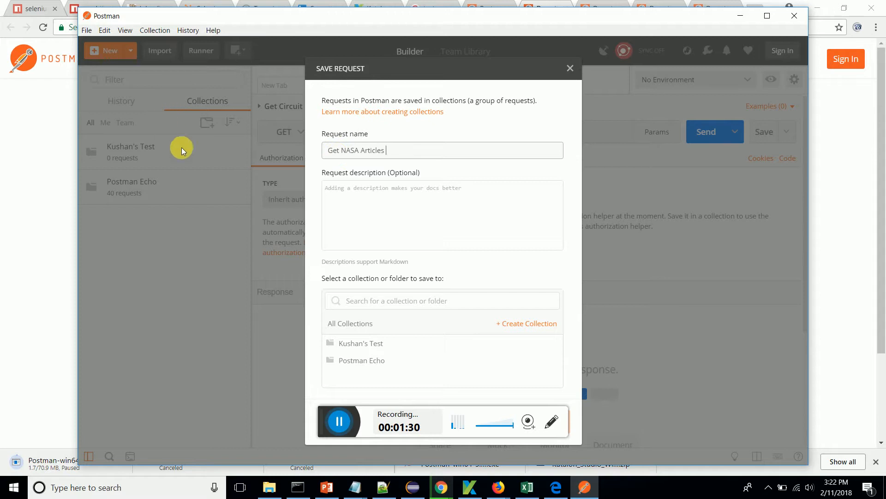
- Enter the request description "Web service test to get NASA Articles"
left_click(516, 223)
type("We")
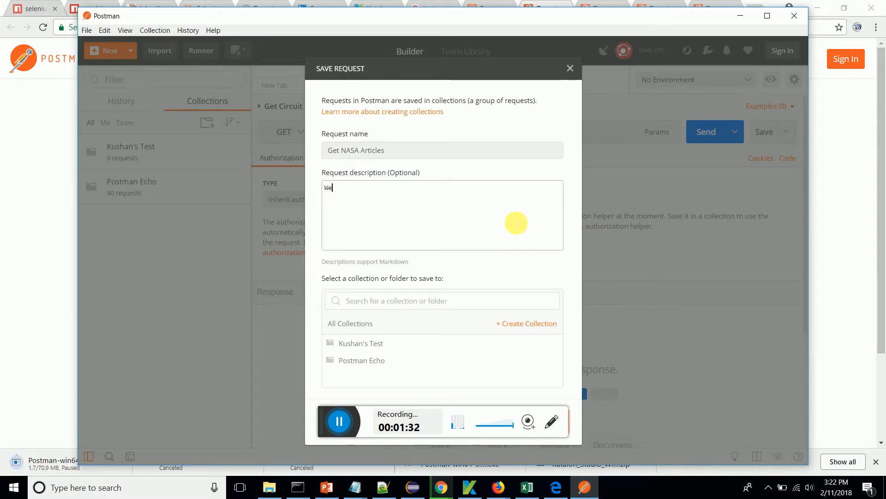
type("b service y")
type("est to get NASA")
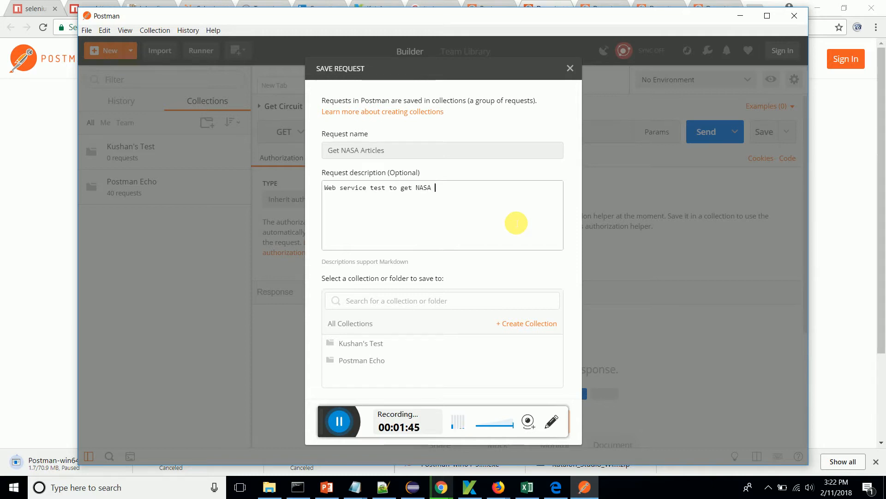
type(" Articles")
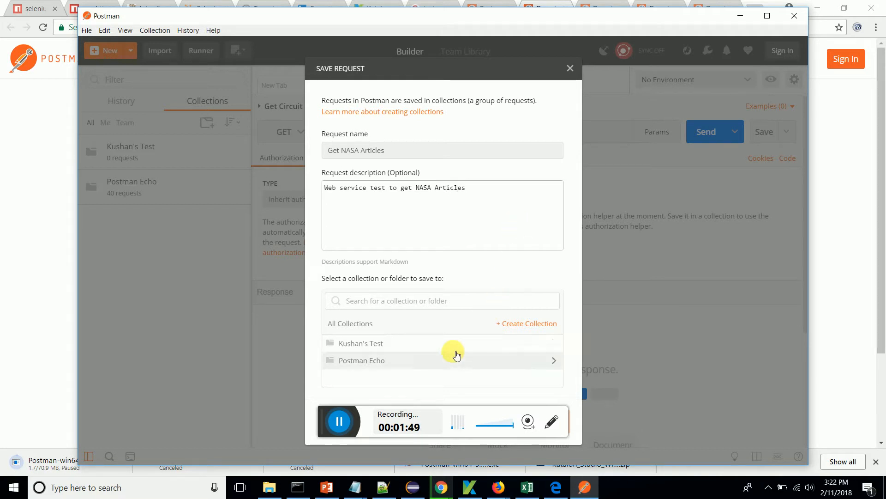
- Save the new request into the first listed collection, the personal test collection
left_click(451, 347)
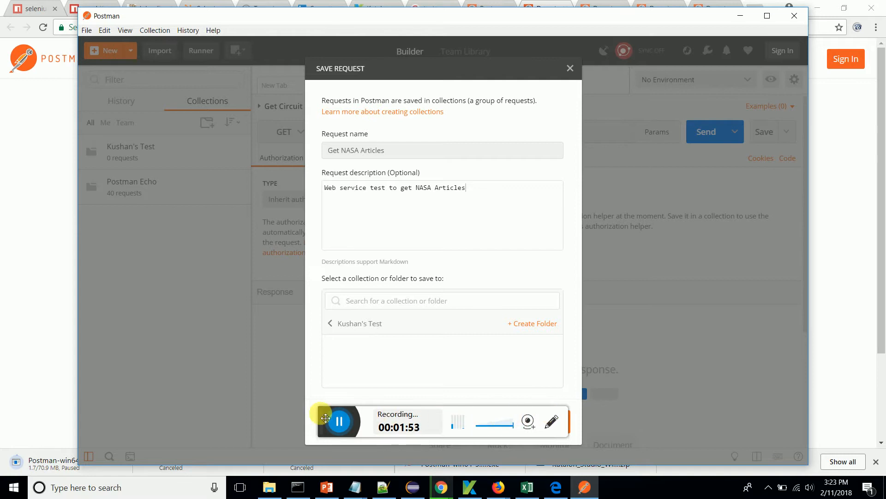
left_click_drag(338, 413, 648, 319)
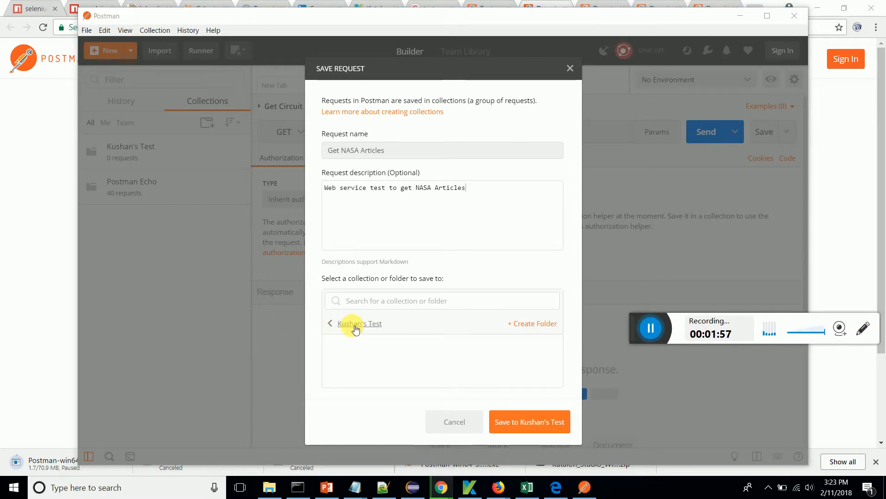
left_click(511, 423)
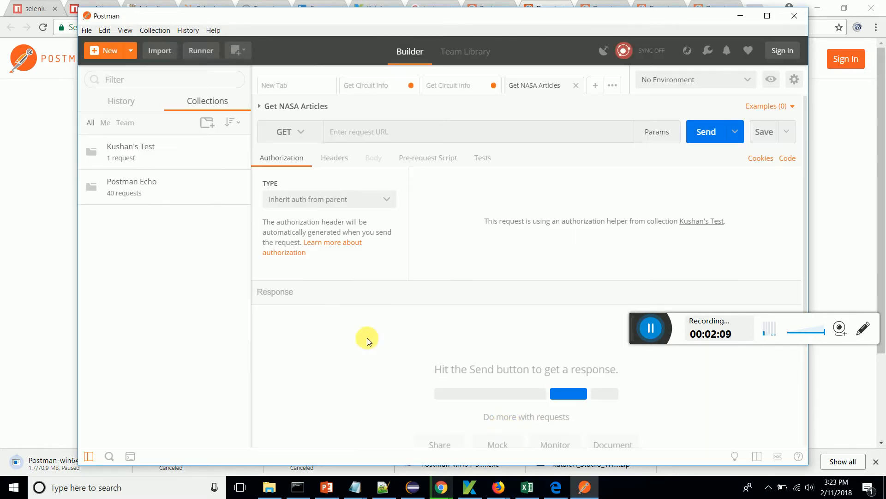
- Expand the personal test collection and set the Get NASA Articles request's method to GET
left_click(120, 150)
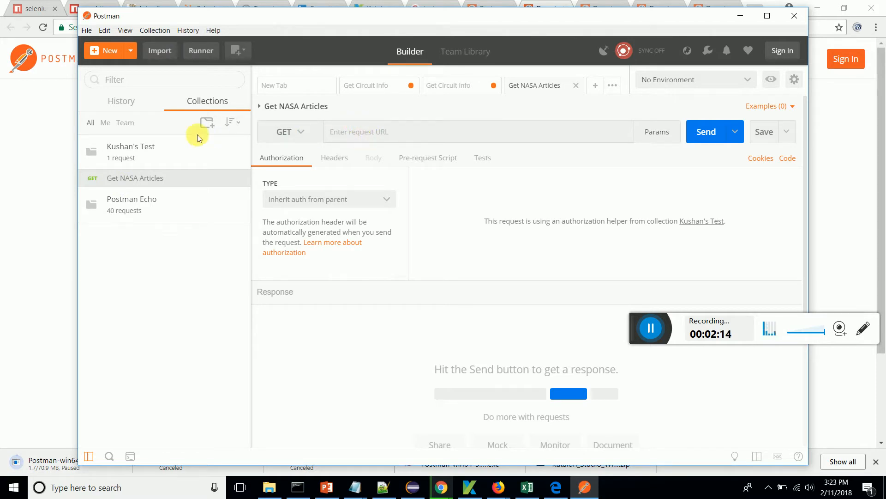
left_click(278, 132)
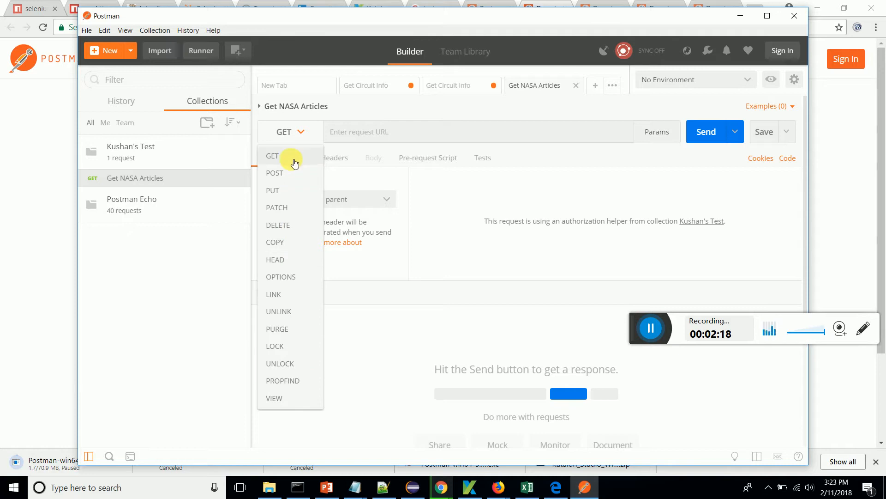
left_click(294, 158)
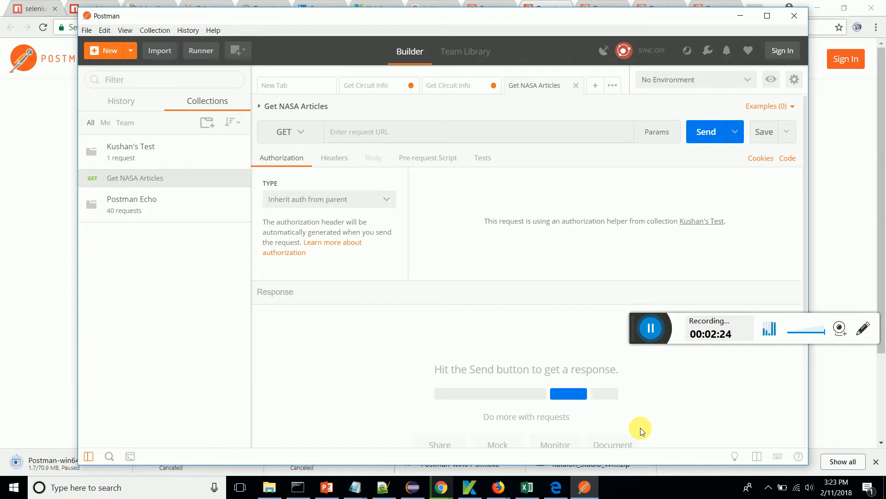
- Switch to Chrome and copy the NASA APOD API URL from the axios code sample in the LinkedIn article
left_click(444, 489)
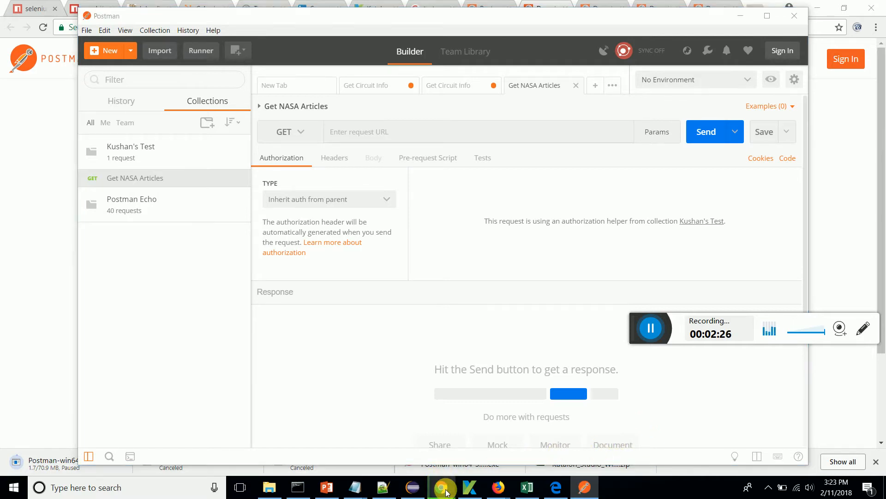
left_click(338, 452)
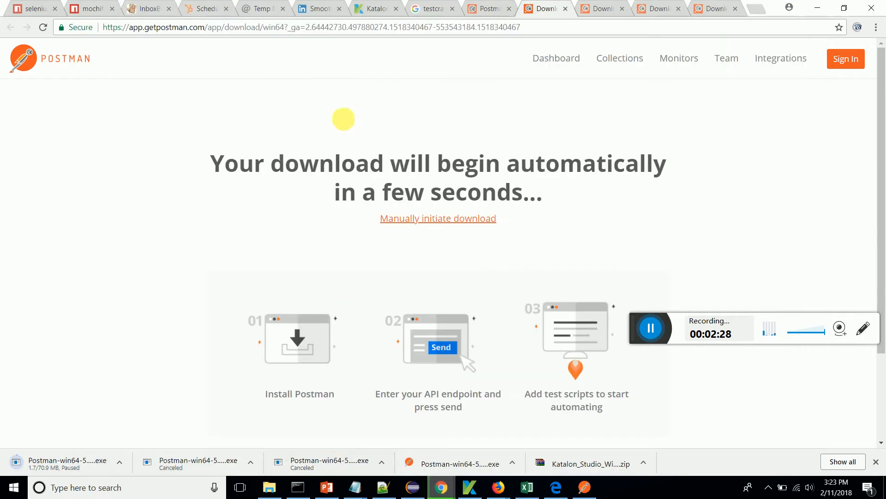
left_click(318, 9)
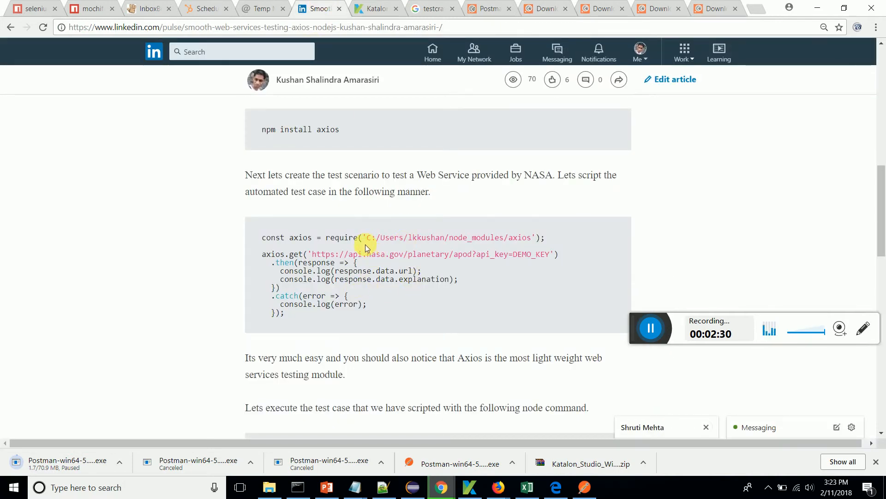
left_click_drag(311, 254, 556, 254)
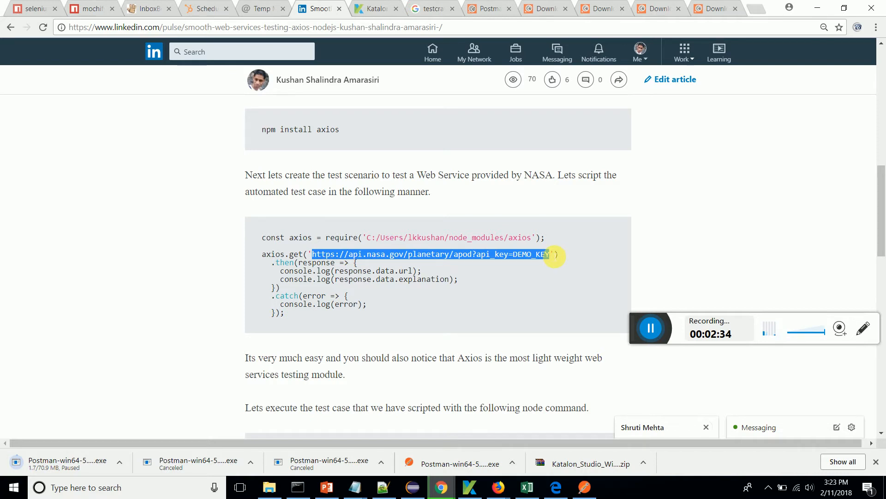
left_click_drag(554, 255, 550, 254)
key("ctrl+c")
left_click(585, 489)
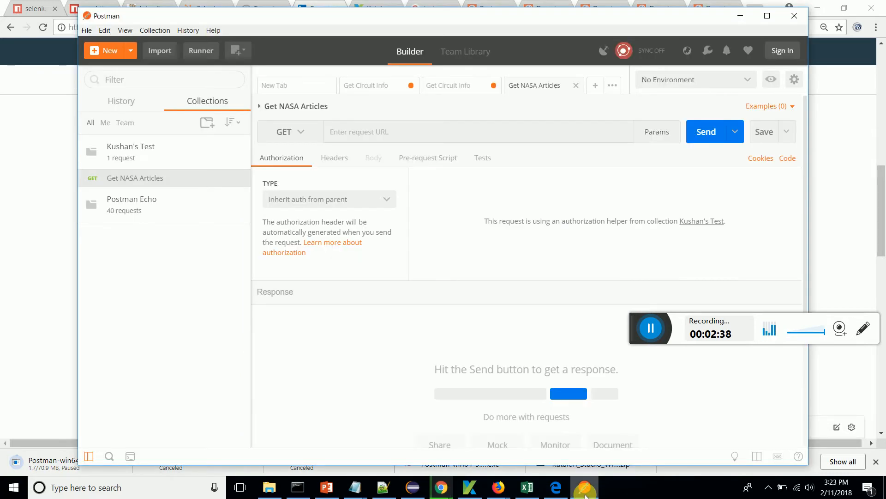
left_click(394, 134)
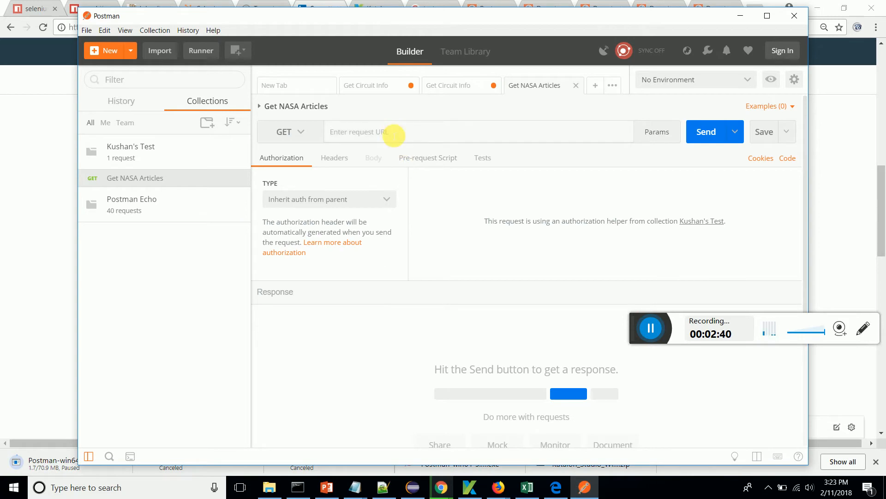
key("ctrl+v")
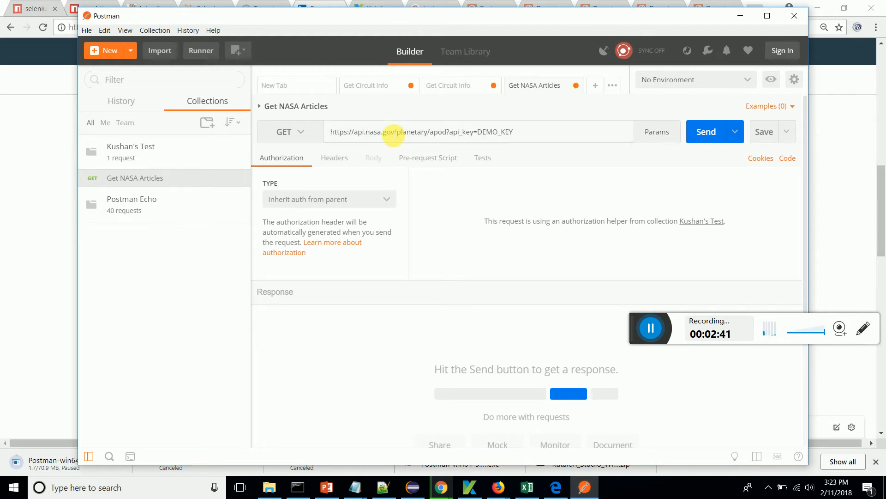
left_click(448, 219)
key("ctrl+s")
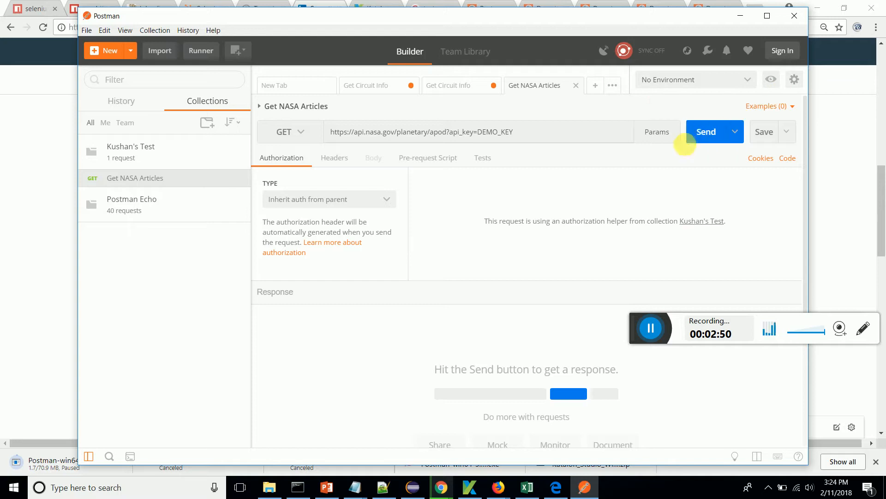
- Send the Get NASA Articles request and highlight the date and explanation fields in the response body
left_click(704, 138)
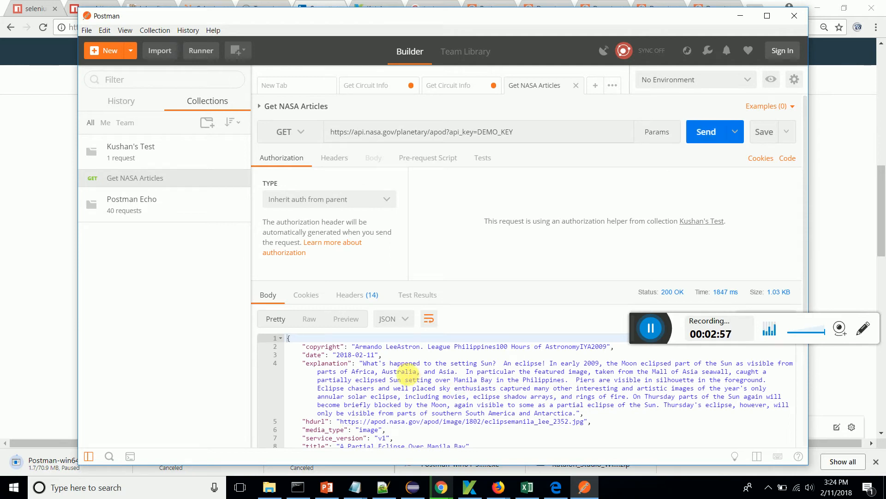
left_click_drag(321, 355, 467, 421)
- Try the Text and XML formats for the response body and resend the request
left_click(405, 319)
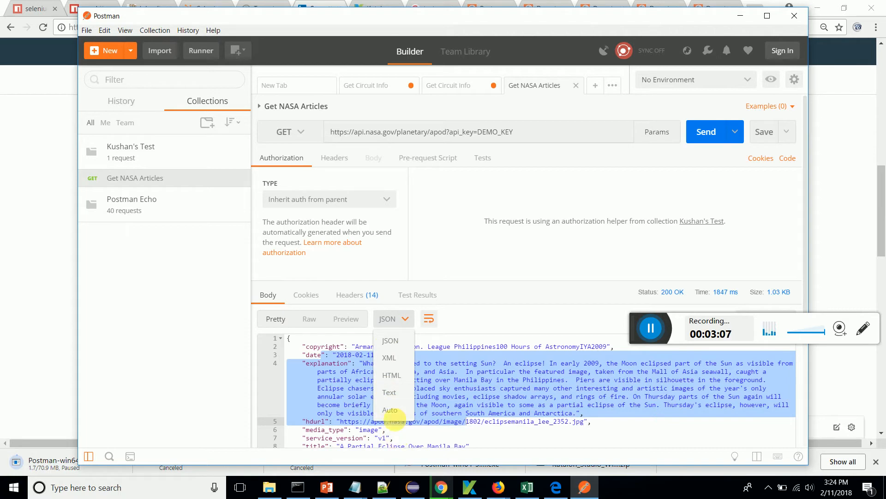
left_click(389, 392)
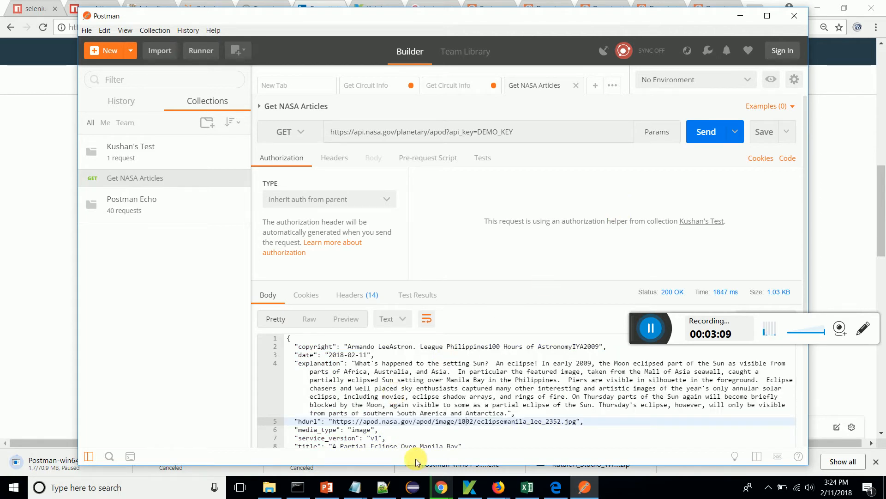
left_click(402, 319)
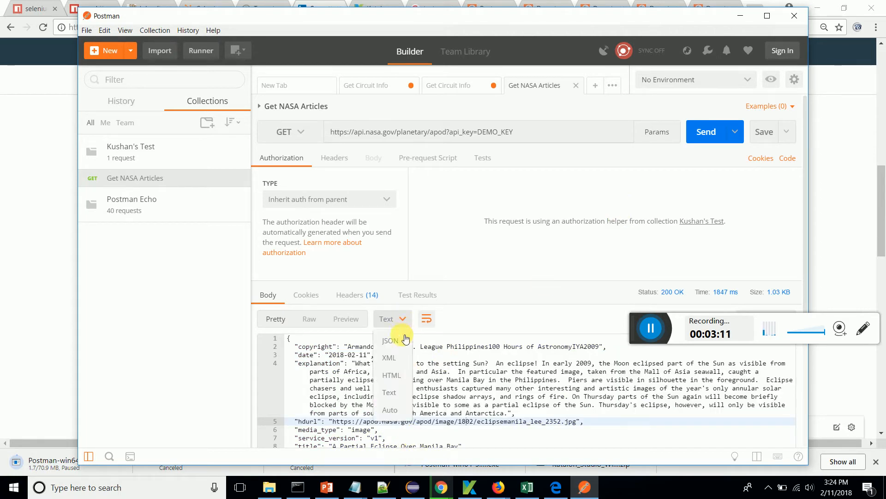
left_click(391, 358)
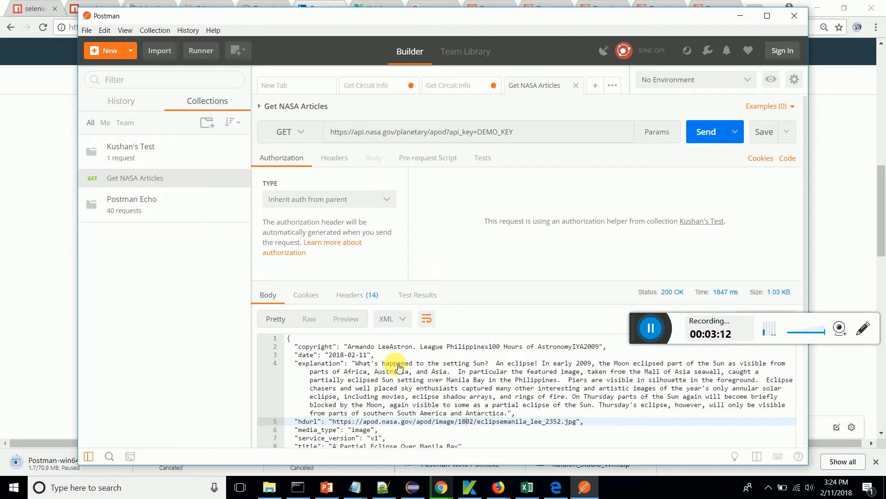
left_click(399, 320)
left_click(389, 392)
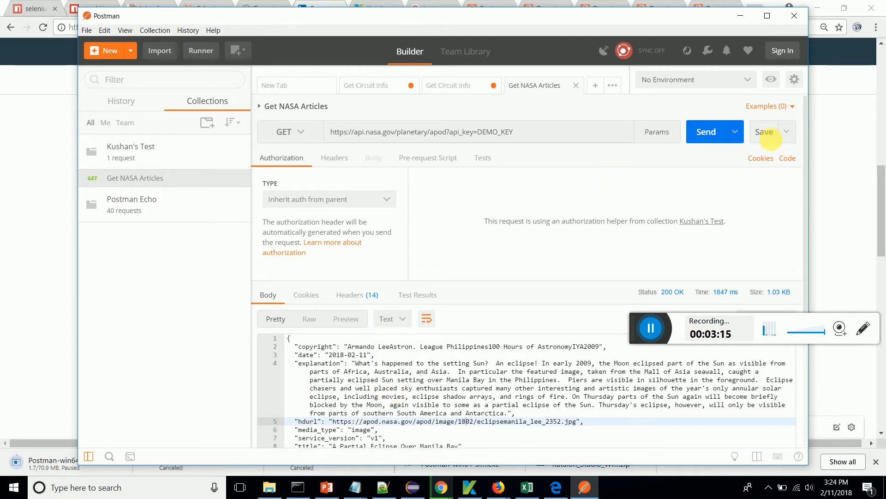
left_click(705, 132)
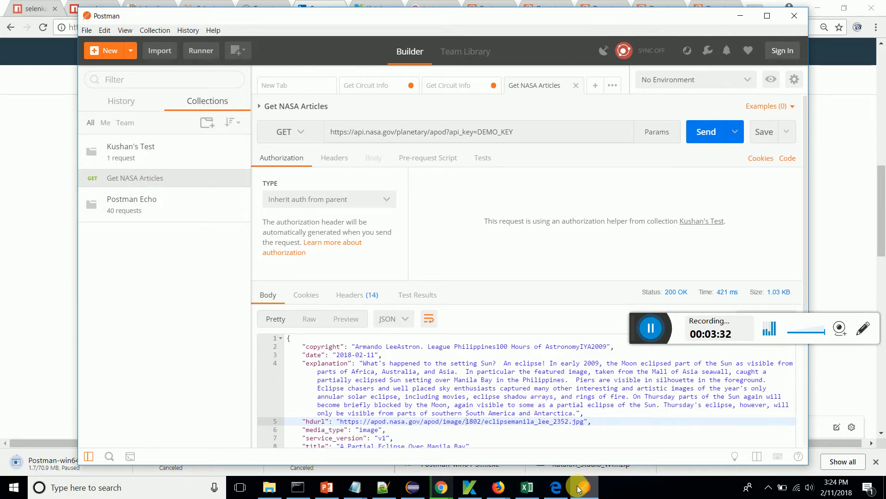
- Switch to Edge, open the groupkt.com country web services page, and view the output of its all-countries endpoint before returning to the page
left_click(554, 490)
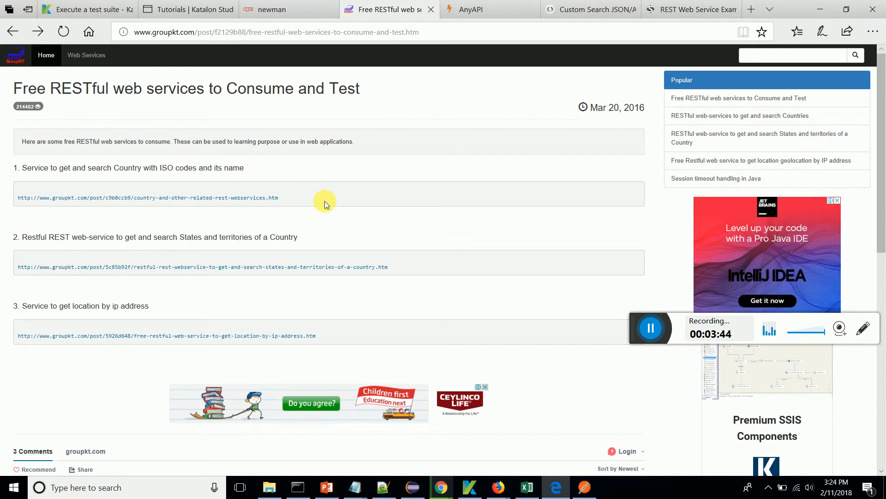
left_click(251, 200)
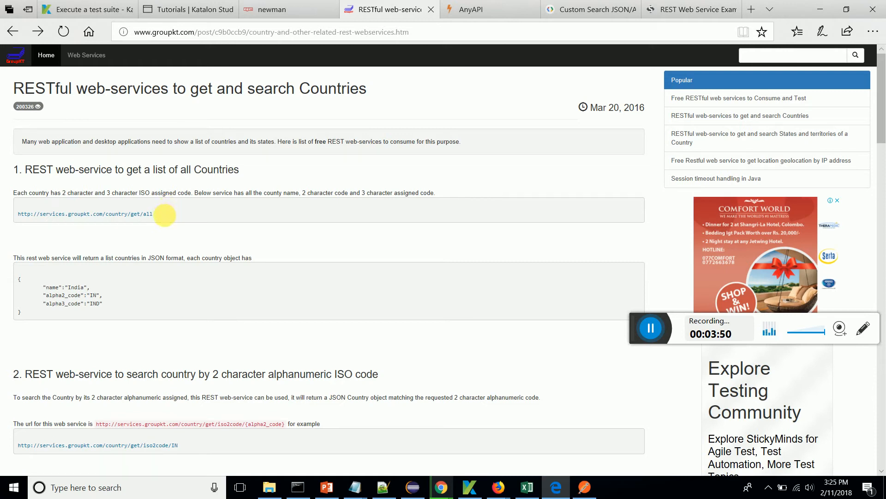
left_click_drag(164, 213, 17, 213)
left_click(142, 214)
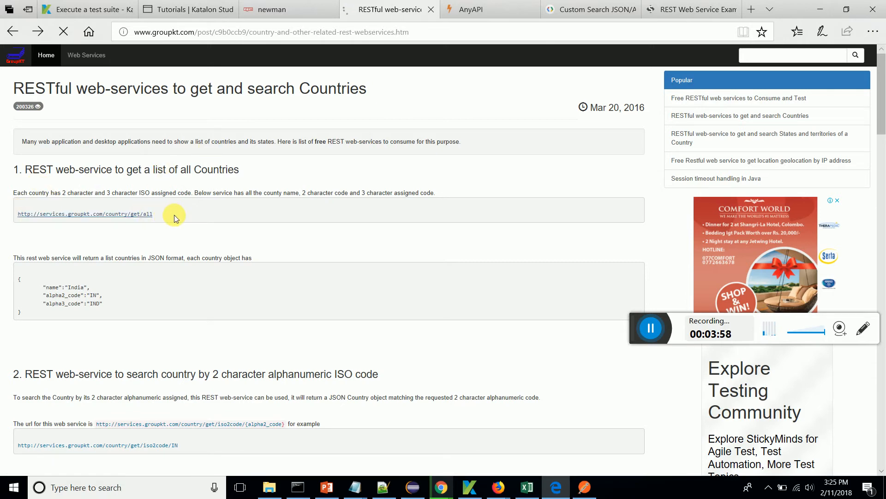
left_click_drag(139, 215, 26, 92)
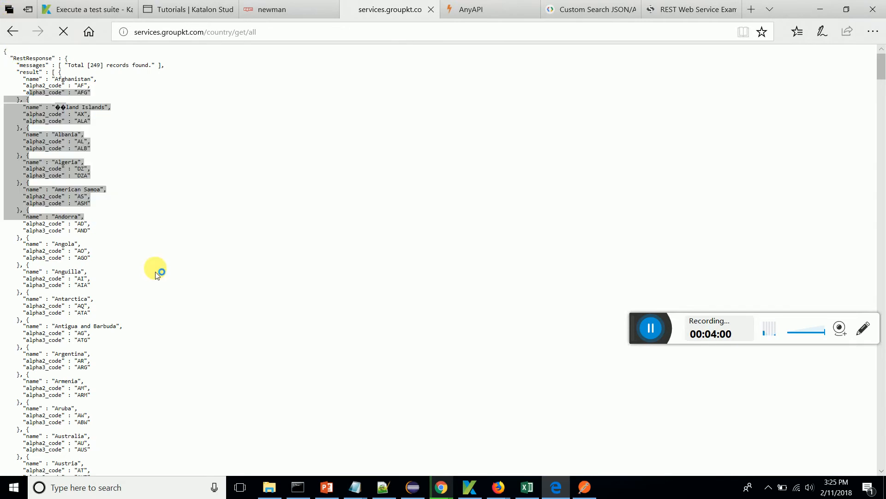
key("alt+Left")
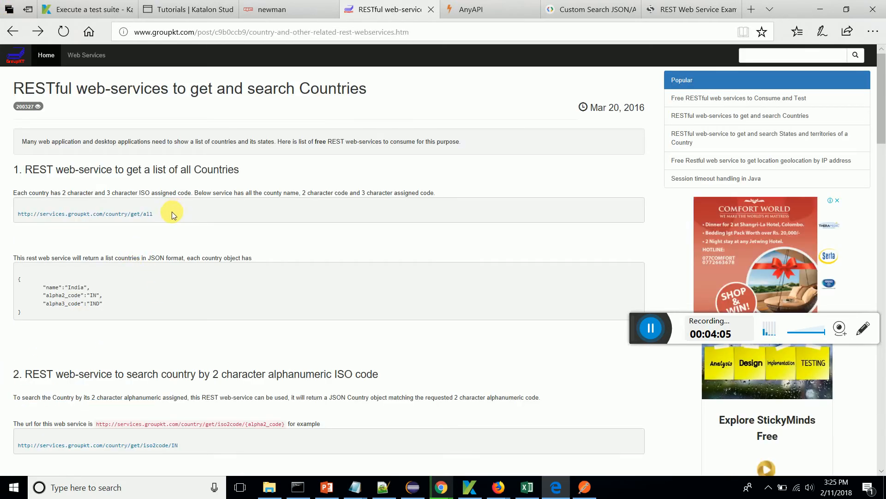
left_click_drag(154, 214, 14, 217)
key("ctrl+c")
left_click(583, 493)
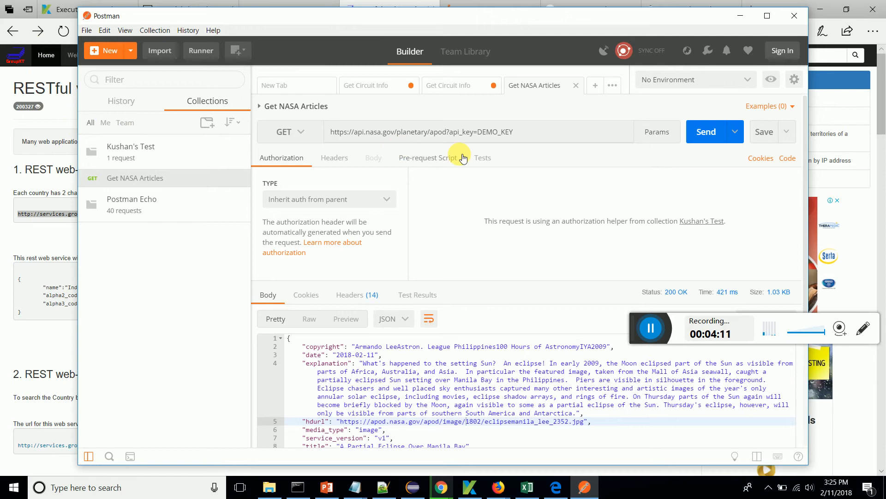
left_click(135, 55)
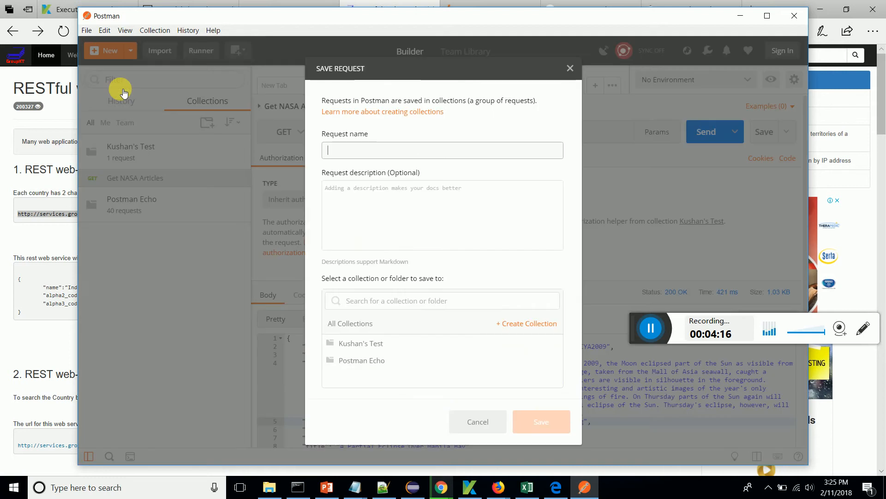
left_click(124, 91)
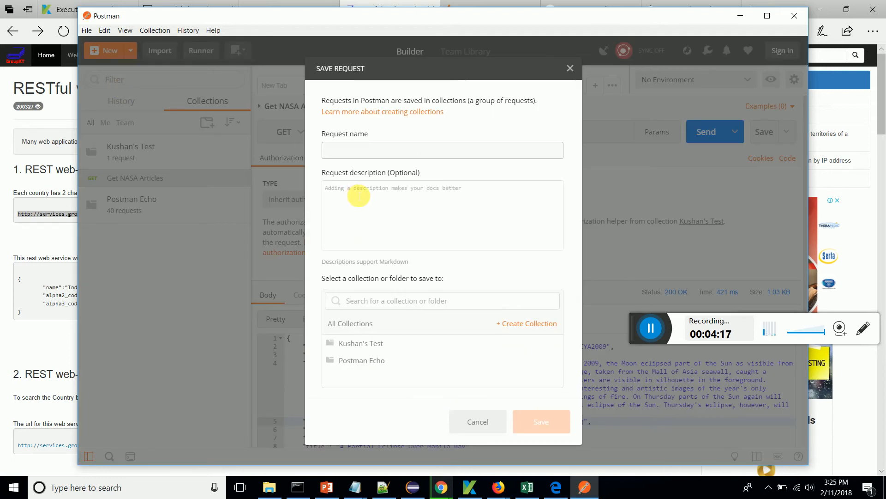
- Name the new request "Get all ISO Codes"
type("Get ")
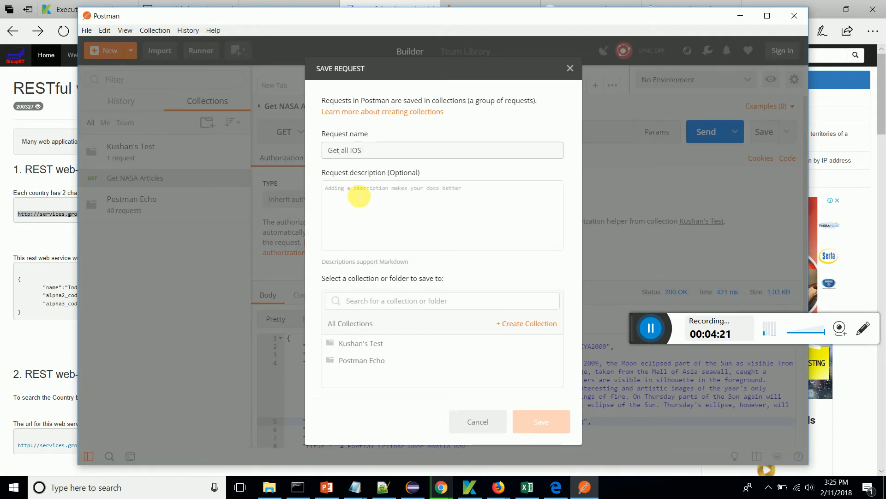
type("all IOS")
key("BackSpace")
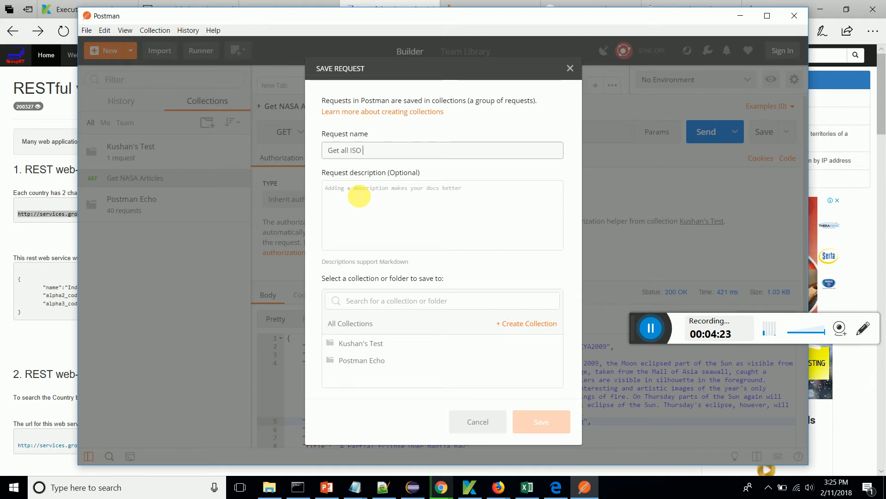
type("SO Codes")
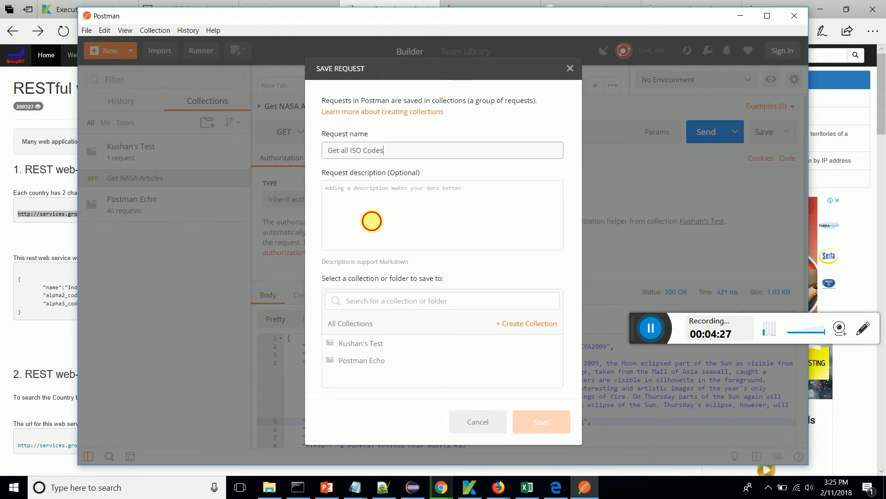
- Describe the request as "Webservice test to get all ISO codes" and save it to the collection that holds Get NASA Articles
left_click(370, 221)
type("Web")
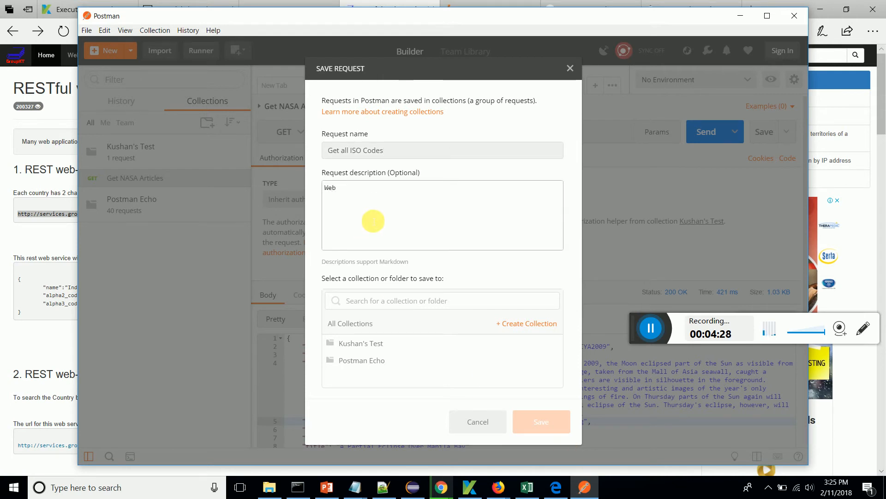
type(" s")
key("BackSpace")
type("ervice test to g")
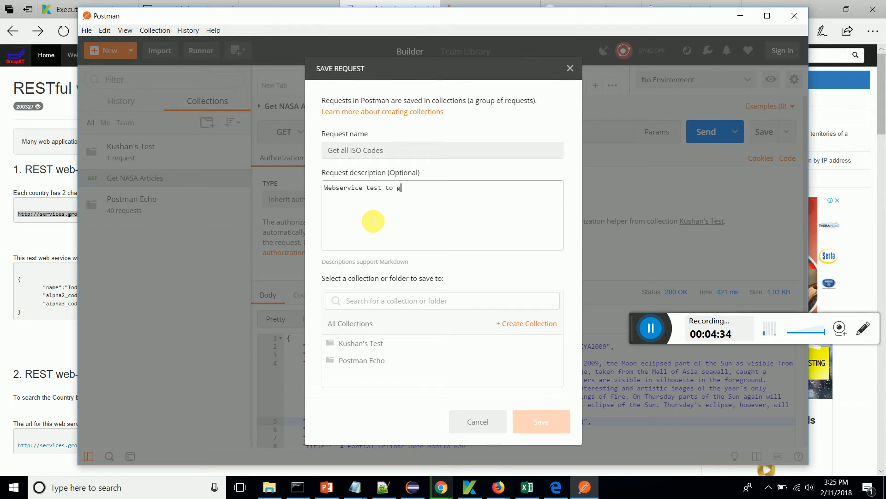
type("et all ISO codes")
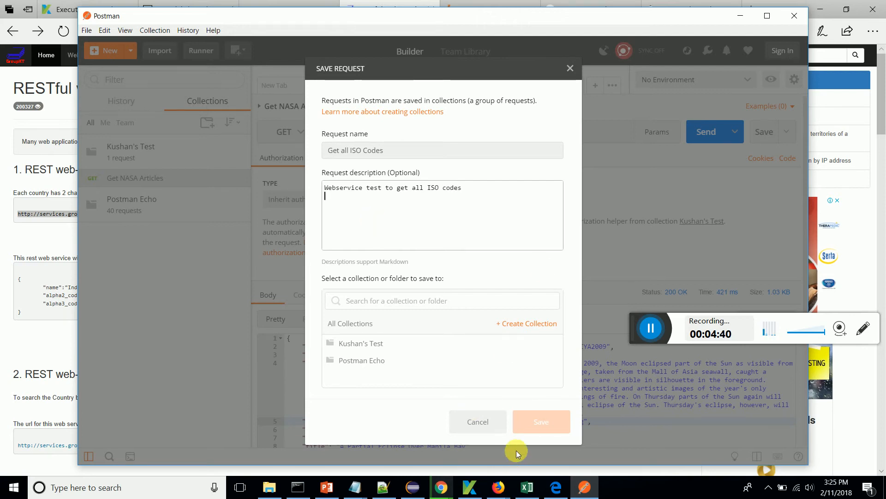
left_click(371, 344)
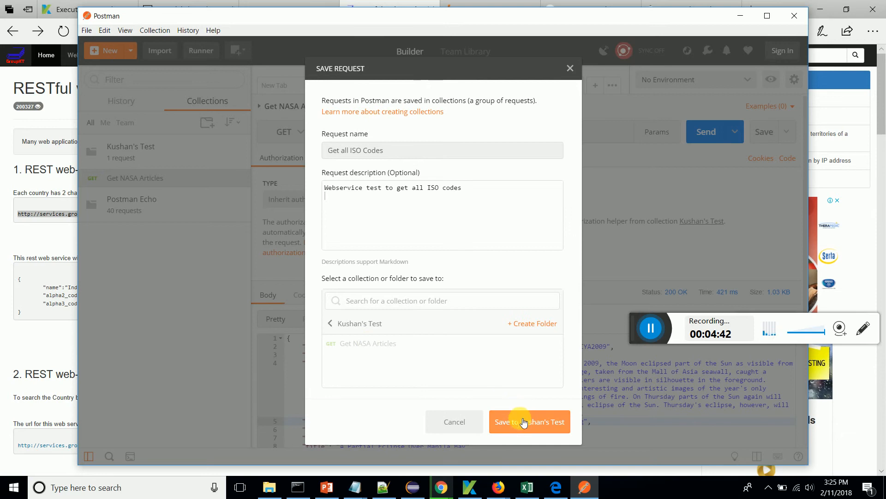
left_click(517, 419)
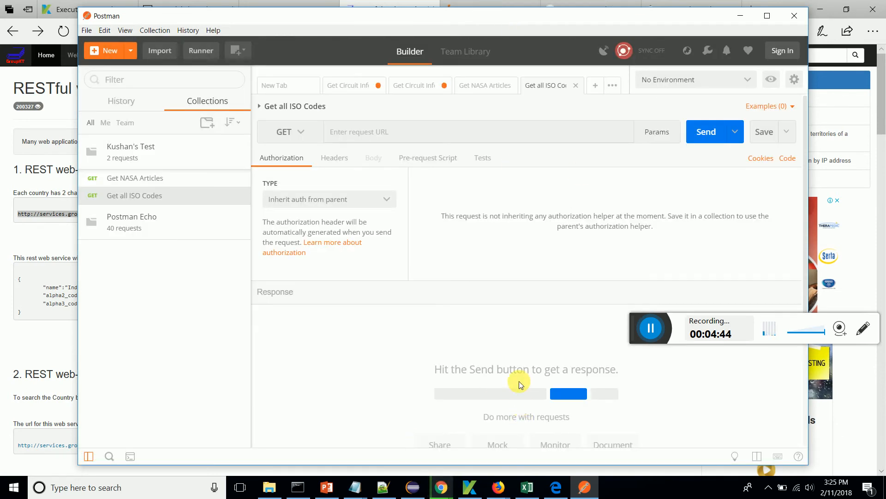
left_click(427, 134)
key("ctrl+v")
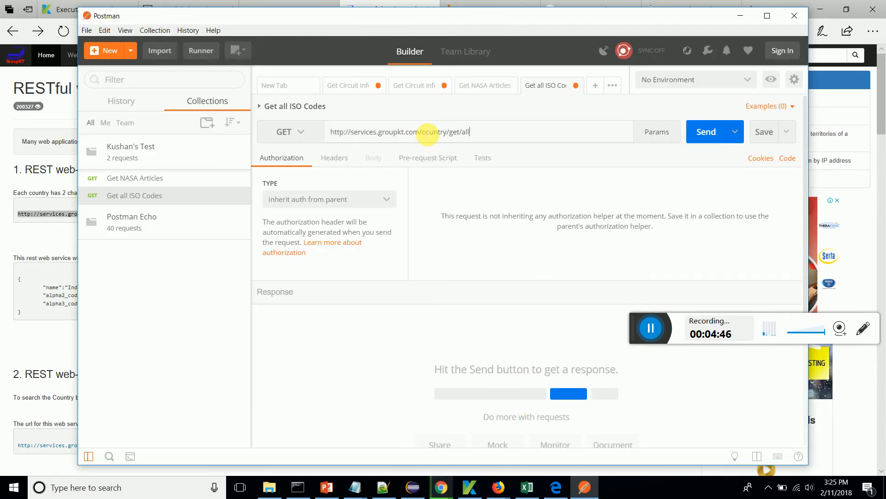
left_click(674, 169)
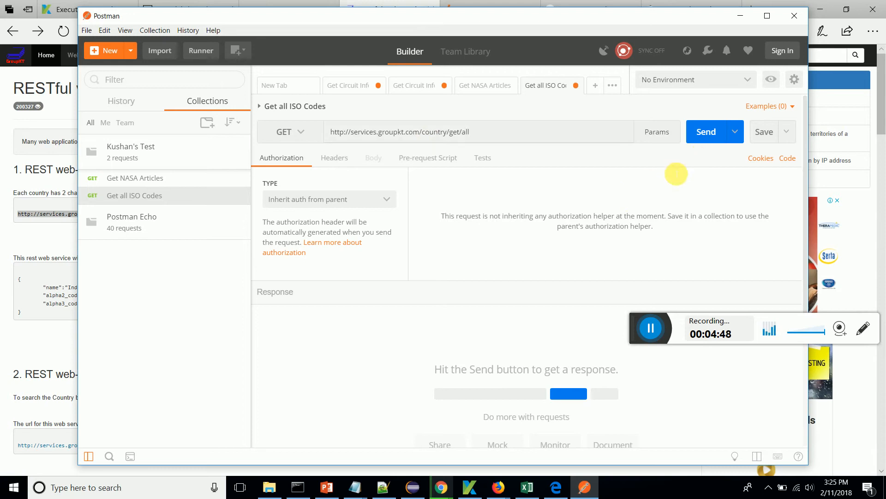
left_click(716, 137)
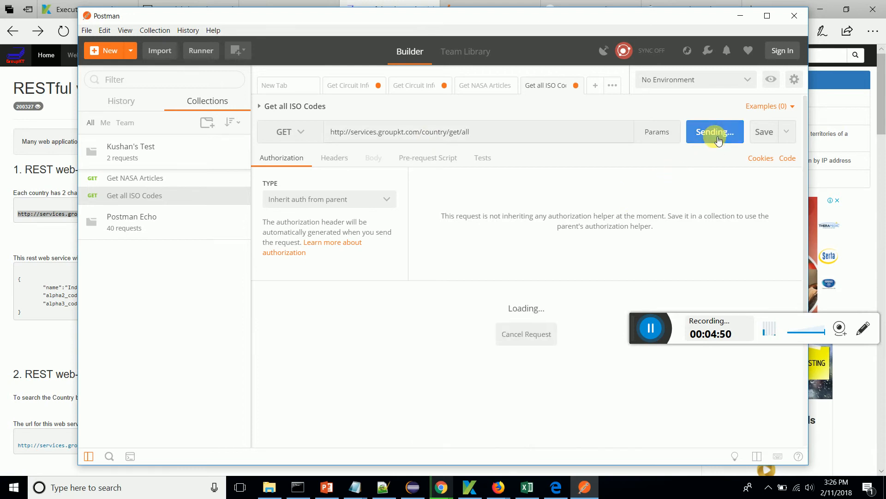
- Examine the country names and their alpha2 and alpha3 codes in the JSON response body
scroll(439, 392, "down", 3)
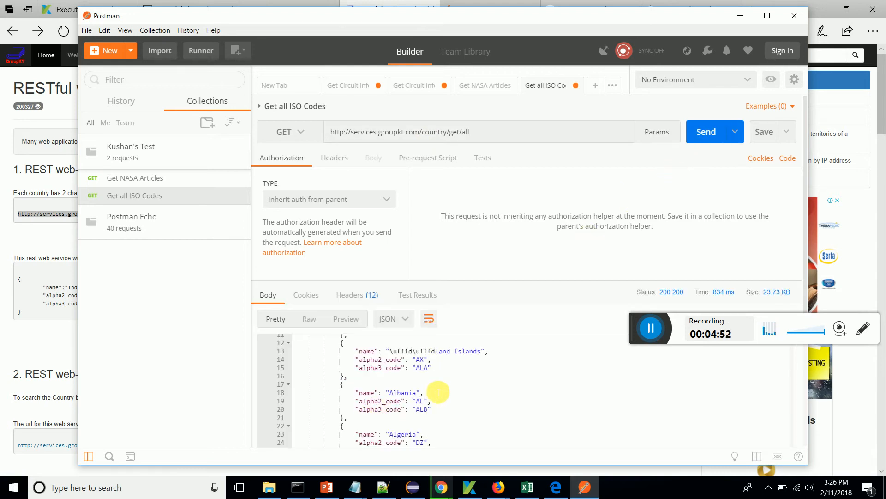
scroll(438, 392, "down", 15)
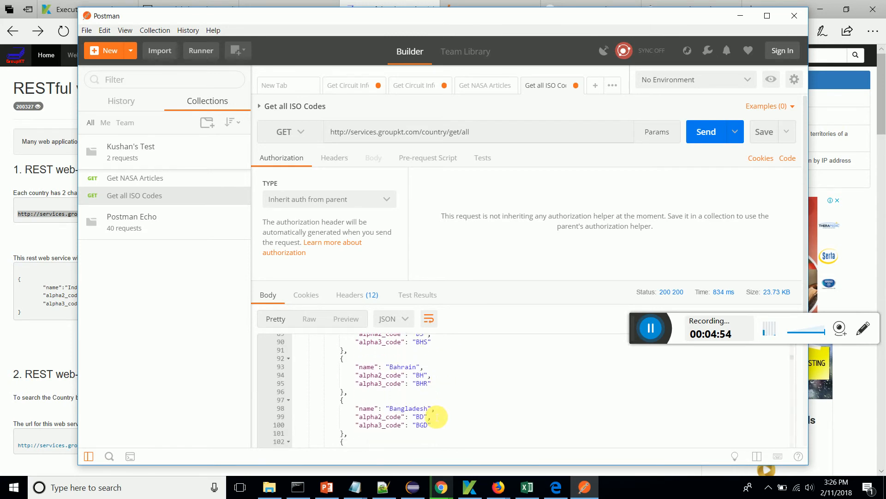
scroll(437, 417, "down", 11)
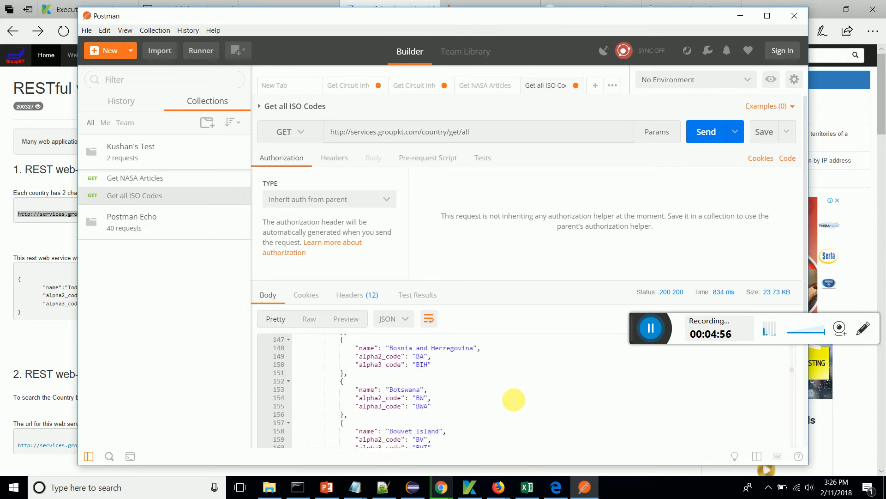
scroll(451, 405, "down", 4)
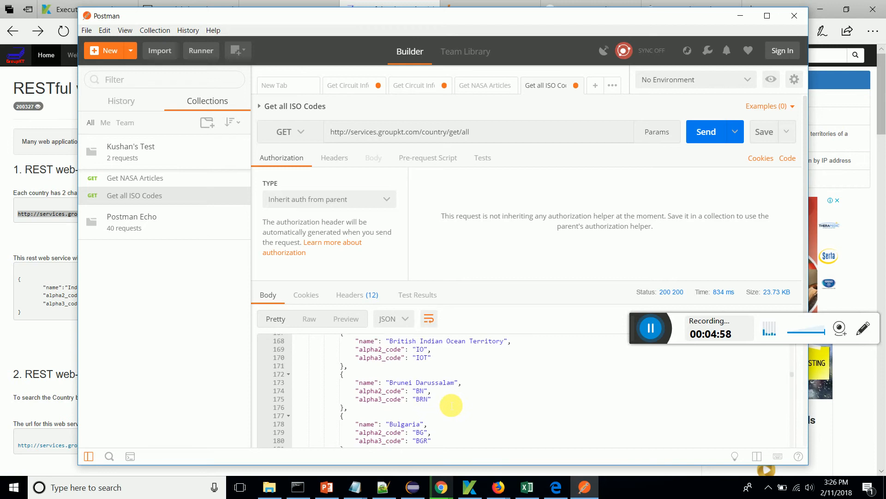
scroll(608, 388, "down", 3)
scroll(479, 380, "down", 4)
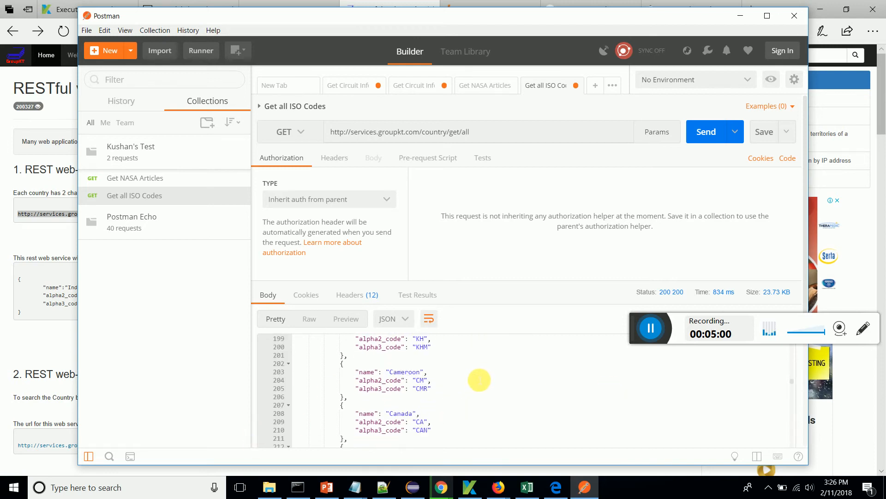
scroll(479, 380, "down", 3)
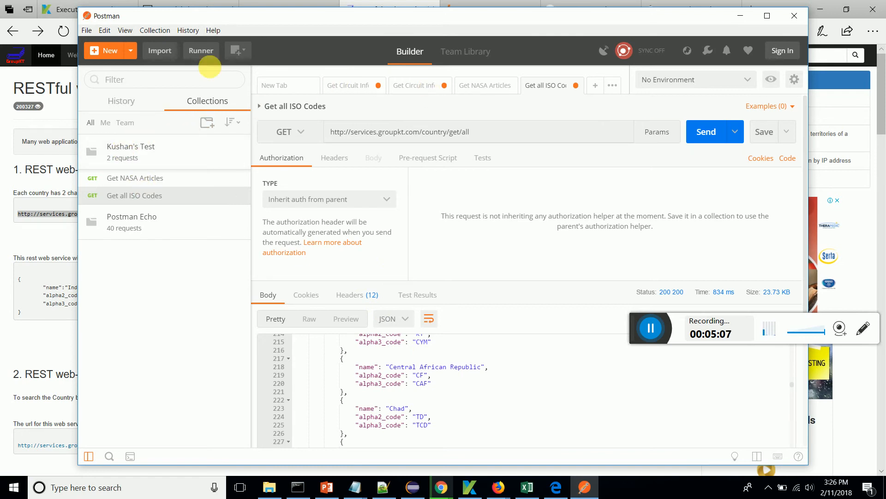
left_click(93, 52)
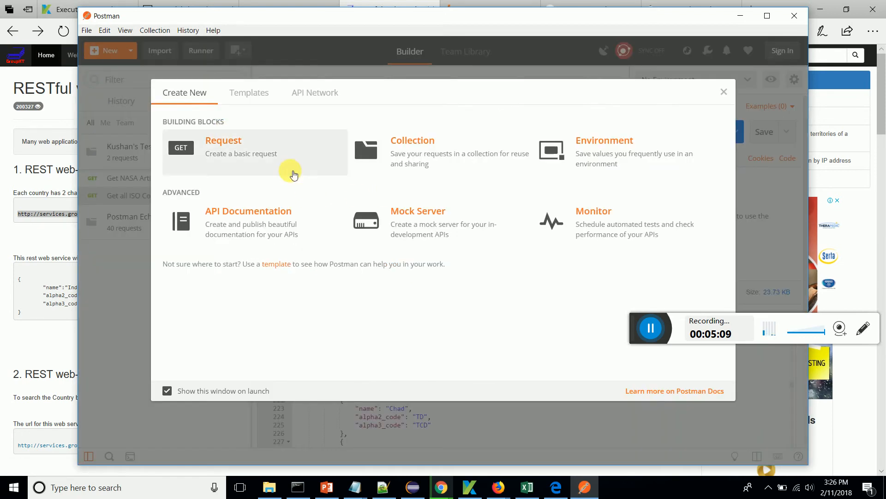
left_click(239, 154)
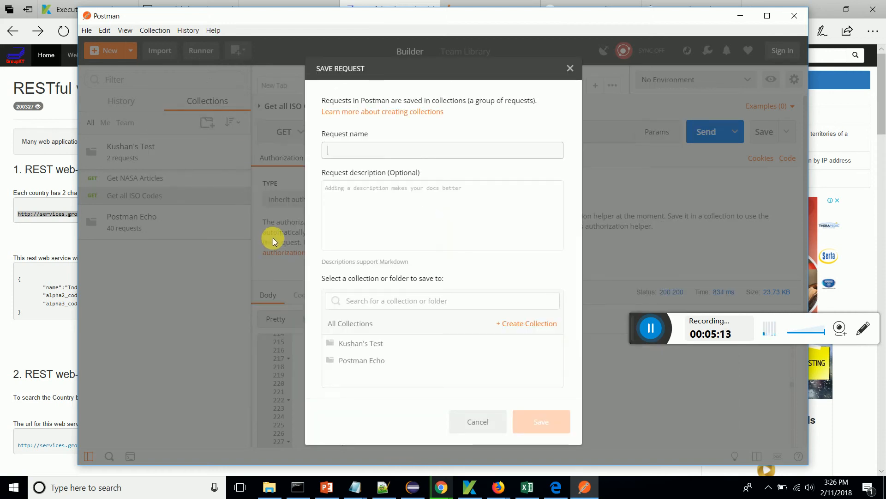
left_click(558, 486)
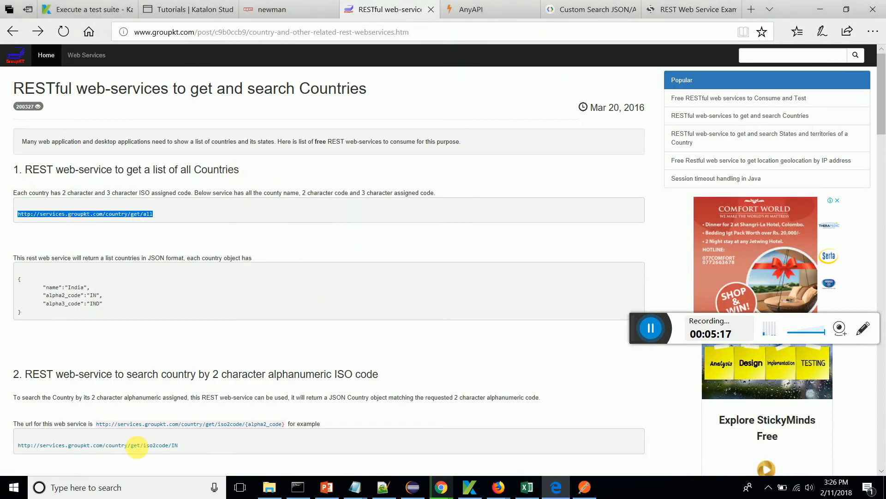
scroll(162, 438, "down", 4)
left_click_drag(184, 251, 26, 252)
key("ctrl+c")
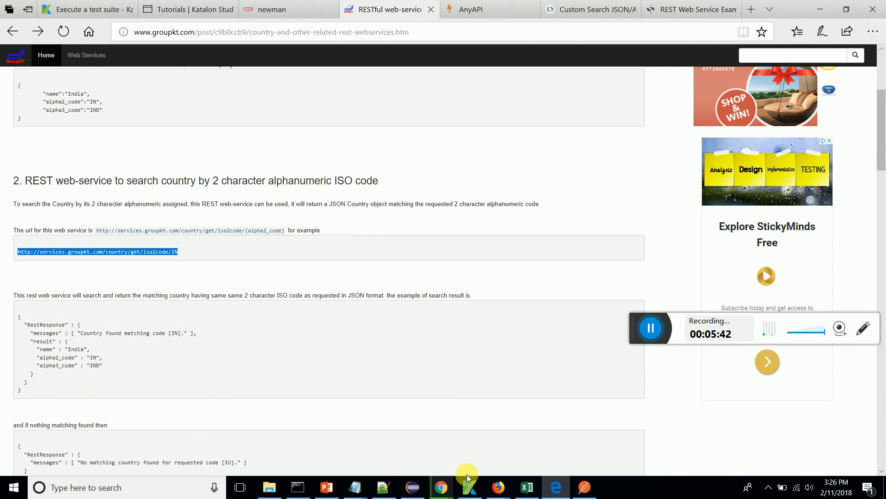
left_click(584, 487)
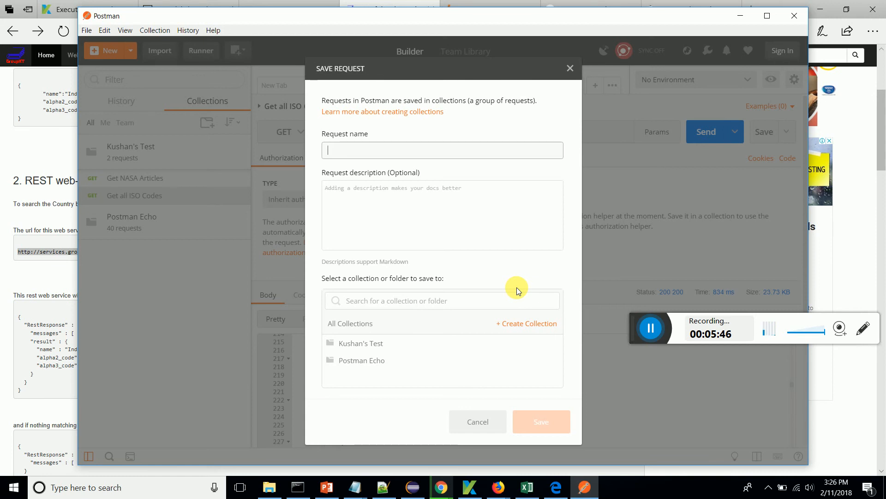
- Name the new request "Get Specific ISO Info"
type("Get Specific ISO Info")
- Describe the request as "Wedservice test to get specific ISO info" and save it to the collection that holds the other two GET requests
left_click(527, 230)
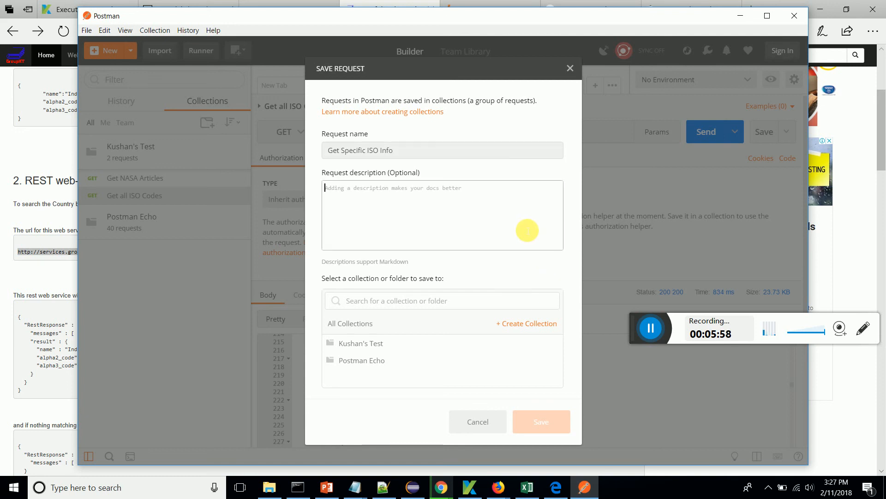
type("Wed")
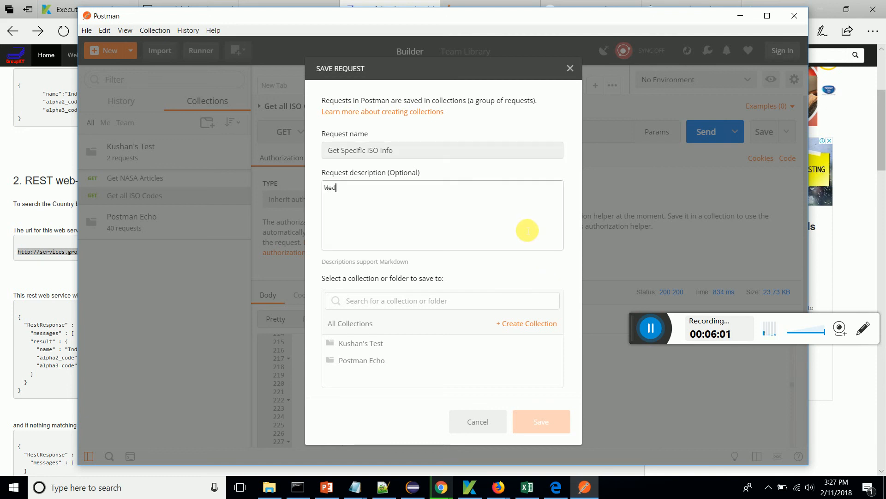
type("service test t")
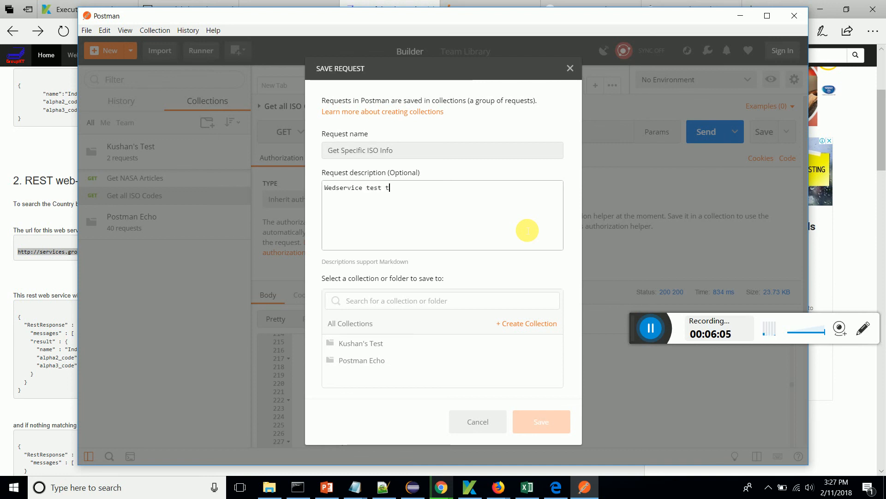
type("o get specific ")
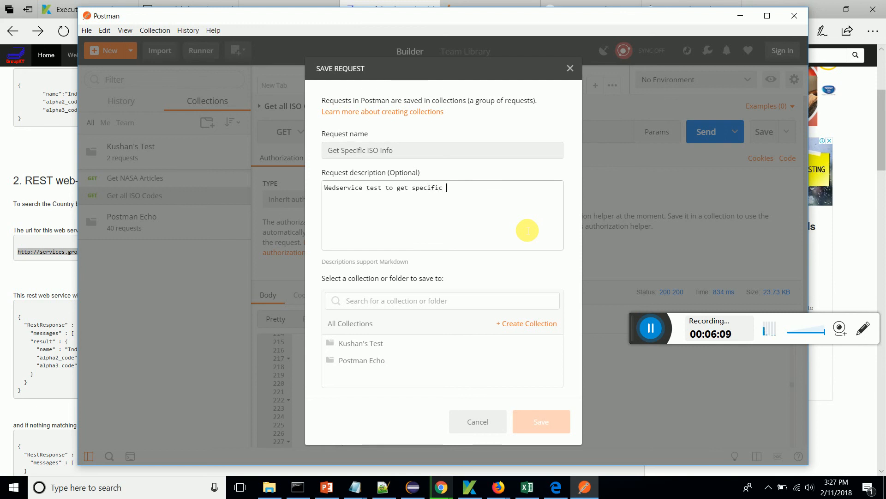
type("ISO info")
left_click(427, 351)
left_click(528, 423)
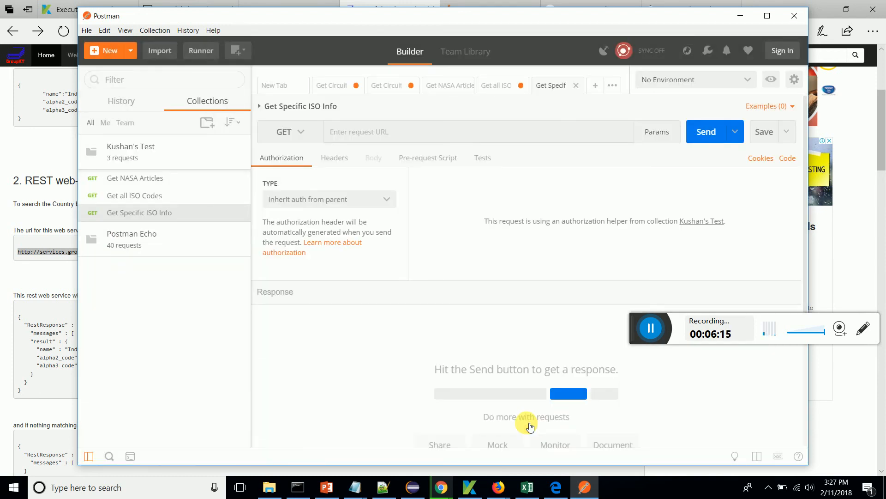
left_click(371, 132)
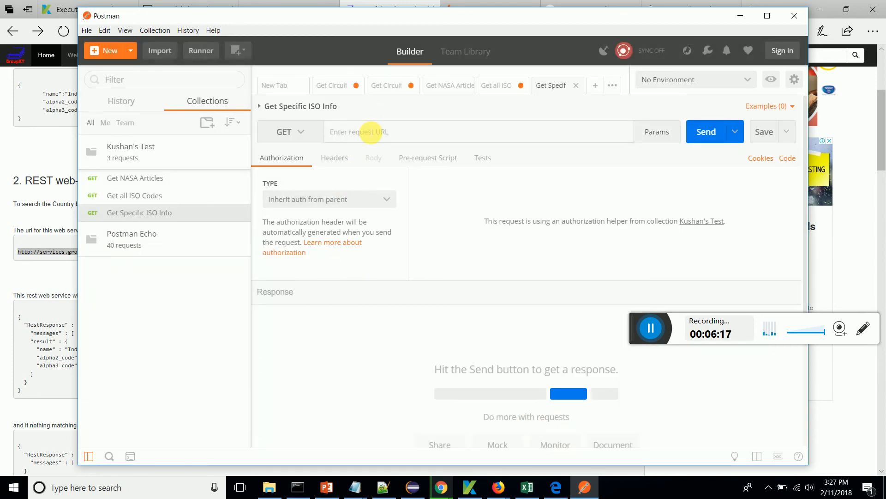
key("ctrl+v")
left_click(703, 133)
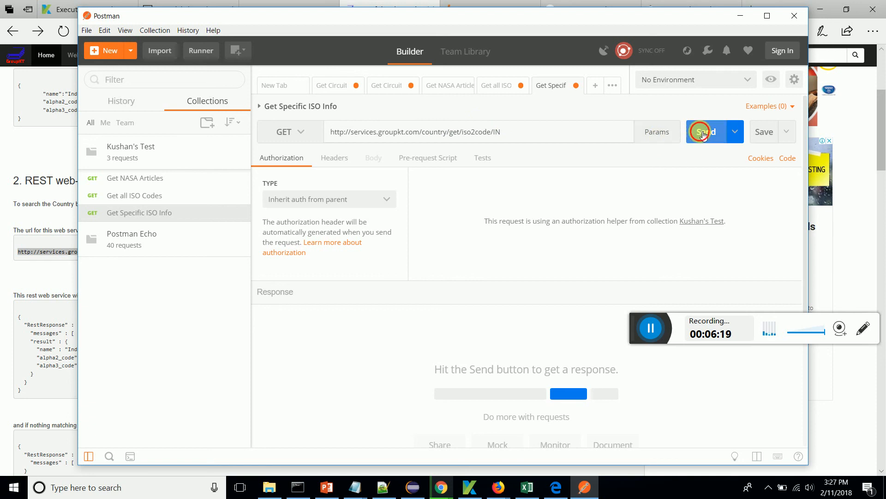